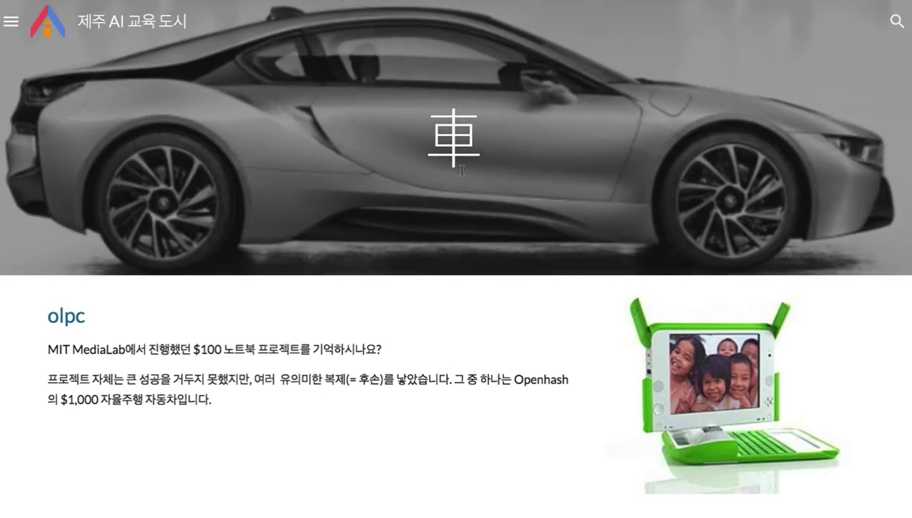
Step: Look through the car project's home page, its concept car pictures and design points, and the site's list of pages
{"action": "scroll", "coordinate": [462, 173], "scroll_direction": "down", "scroll_amount": 12}
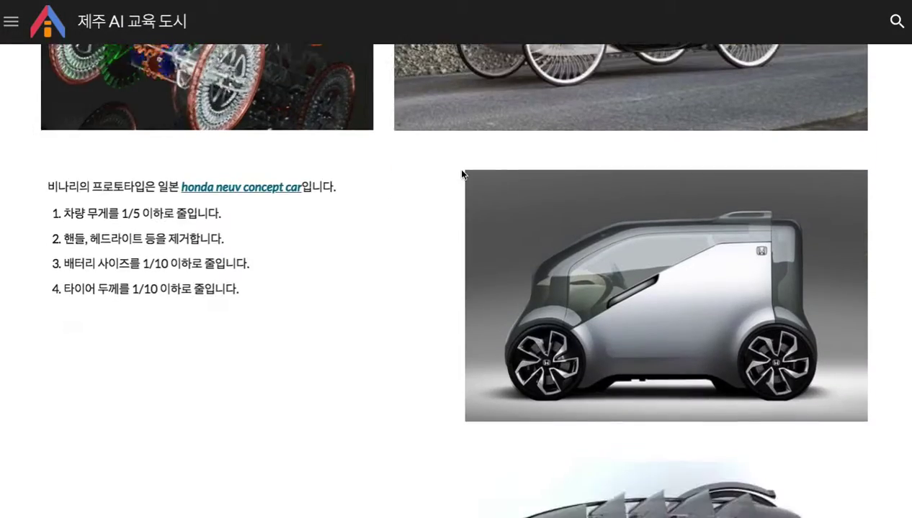
{"action": "scroll", "coordinate": [462, 173], "scroll_direction": "down", "scroll_amount": 5}
{"action": "scroll", "coordinate": [461, 173], "scroll_direction": "down", "scroll_amount": 1}
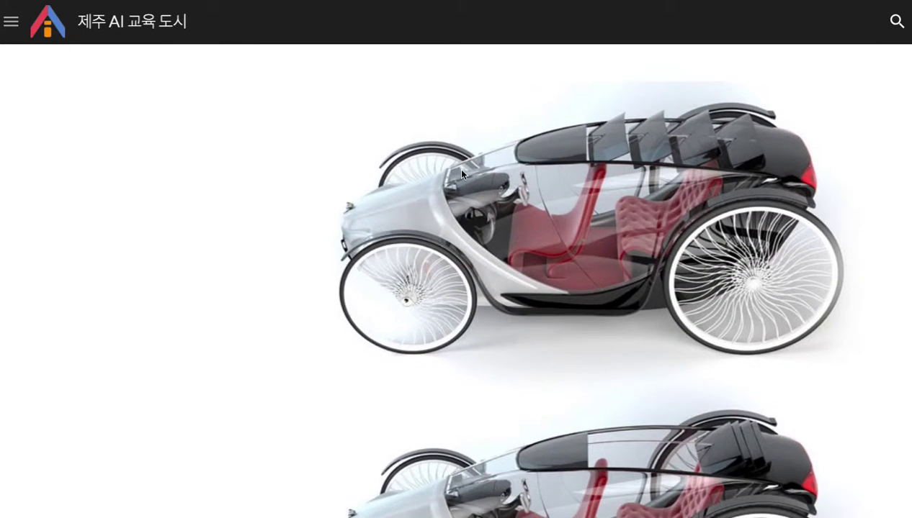
{"action": "scroll", "coordinate": [560, 194], "scroll_direction": "down", "scroll_amount": 3}
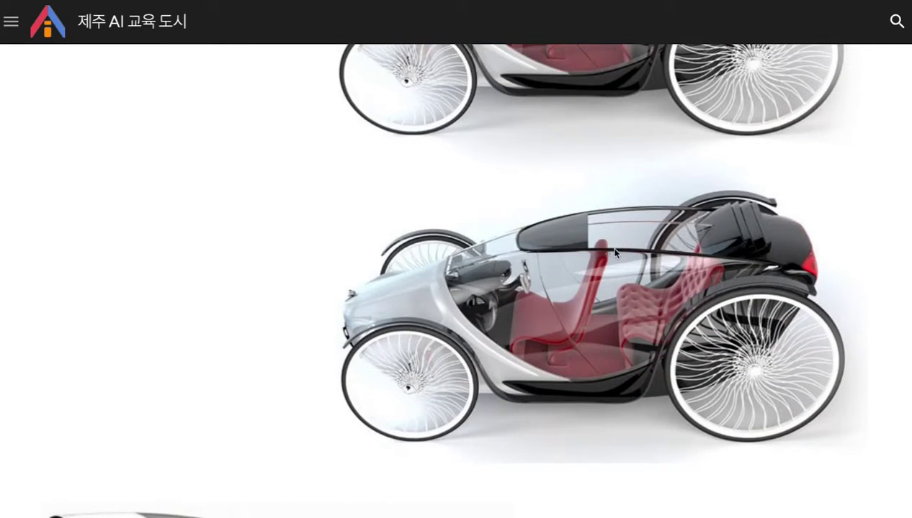
{"action": "scroll", "coordinate": [587, 232], "scroll_direction": "down", "scroll_amount": 5}
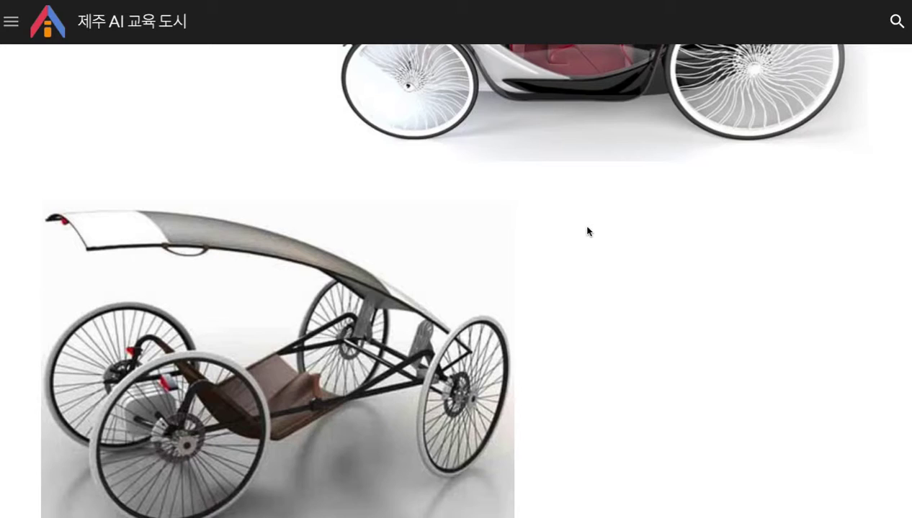
{"action": "scroll", "coordinate": [588, 231], "scroll_direction": "down", "scroll_amount": 1}
{"action": "scroll", "coordinate": [588, 230], "scroll_direction": "up", "scroll_amount": 4}
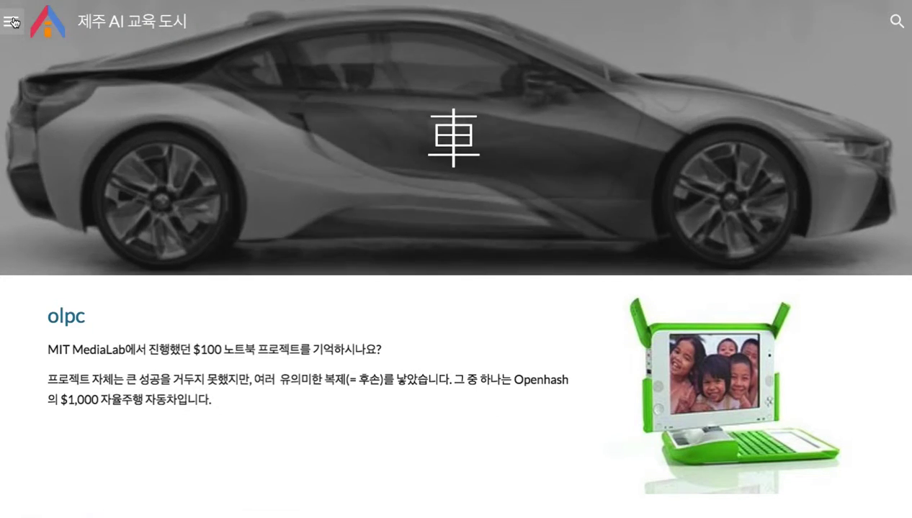
{"action": "left_click", "coordinate": [14, 21]}
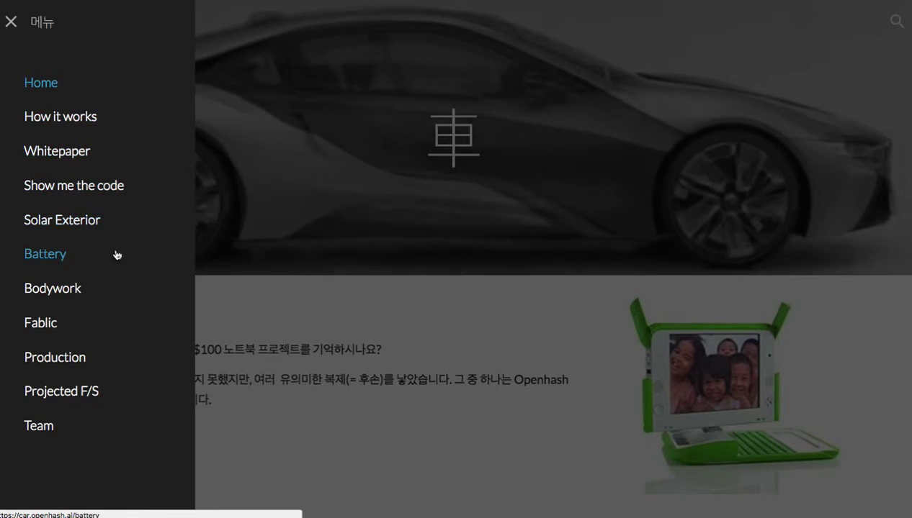
{"action": "left_click", "coordinate": [279, 316]}
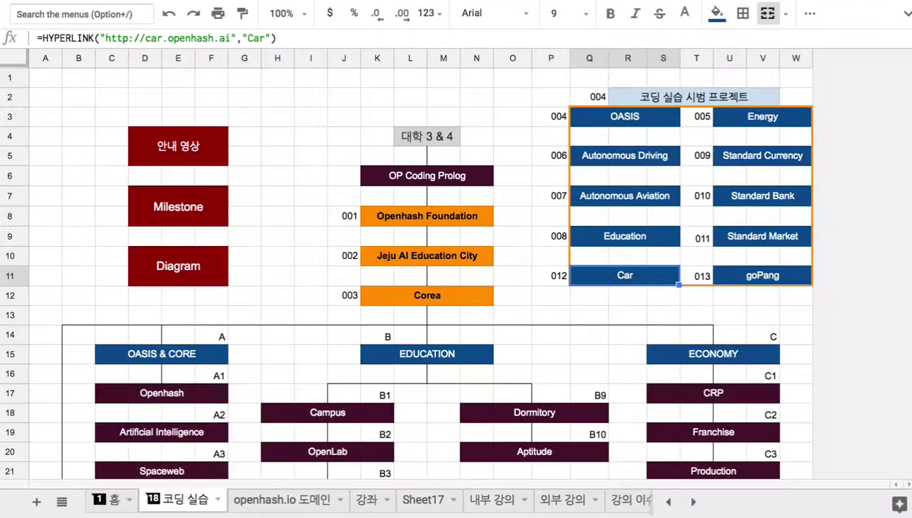
Step: Go to Sheet17, enter the title "Car" in row 2 and begin row 3 with "1."
{"action": "left_click", "coordinate": [429, 501]}
{"action": "type", "text": "Car"}
{"action": "left_click", "coordinate": [321, 180]}
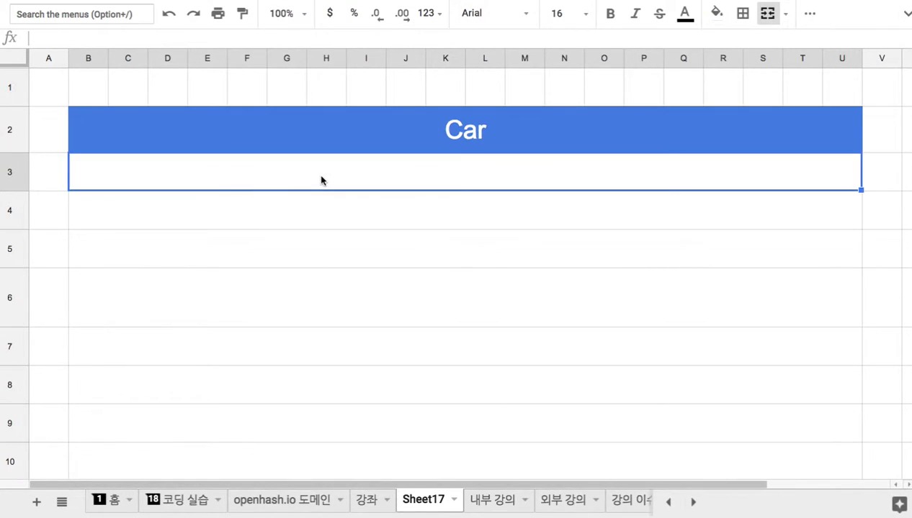
{"action": "type", "text": "1. "}
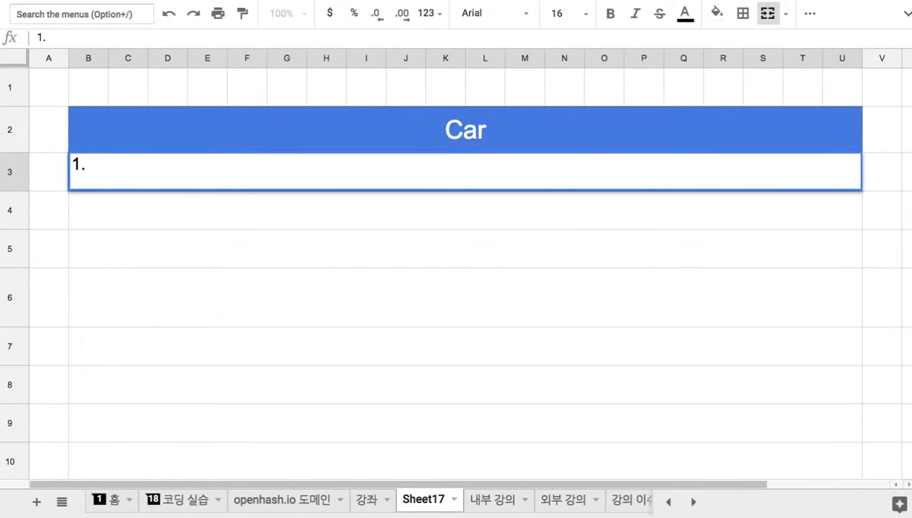
{"action": "type", "text": "r"}
{"action": "key", "text": "BackSpace"}
{"action": "type", "text": "달ㅡ"}
{"action": "key", "text": "BackSpace"}
{"action": "key", "text": "BackSpace"}
{"action": "type", "text": "기존의 자동차"}
{"action": "key", "text": "BackSpace"}
{"action": "key", "text": "BackSpace"}
{"action": "key", "text": "BackSpace"}
{"action": "key", "text": "BackSpace"}
{"action": "key", "text": "BackSpace"}
{"action": "key", "text": "BackSpace"}
{"action": "key", "text": "BackSpace"}
Step: Complete the first list item in row 3 so it reads "1. 자율 주행 전용"
{"action": "type", "text": "자율 주행 저"}
{"action": "type", "text": "ㄴ용"}
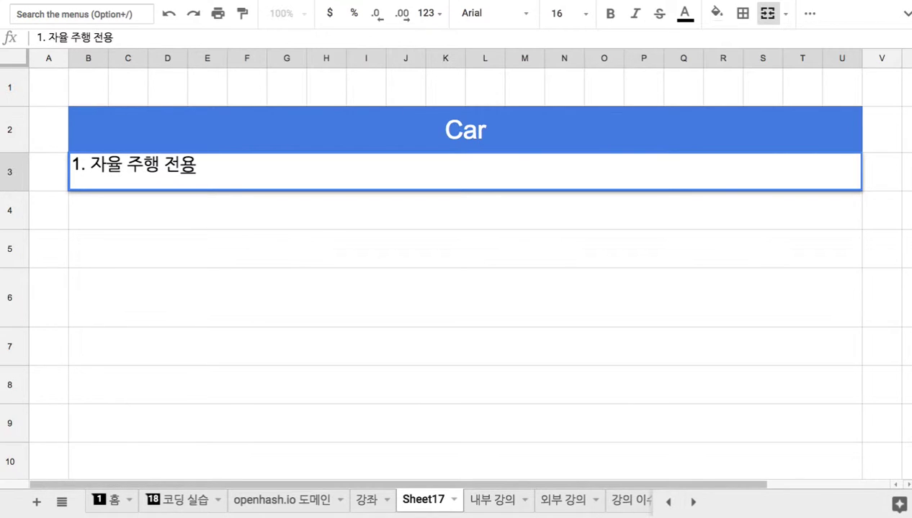
{"action": "left_click", "coordinate": [328, 209]}
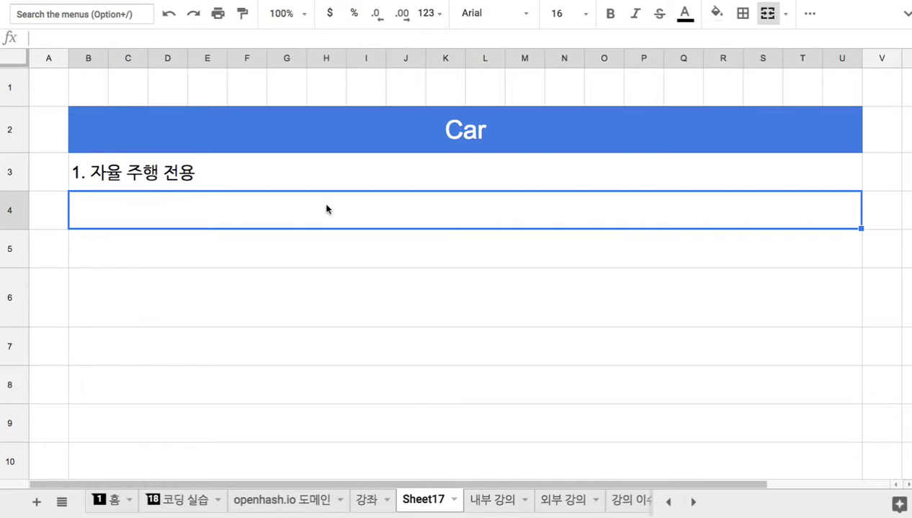
Step: Enter the second list item in row 4: "2. 핸들, 브레이크, 엔진, 라이트, 철제 차체, 타이어 ...없다."
{"action": "type", "text": "2. "}
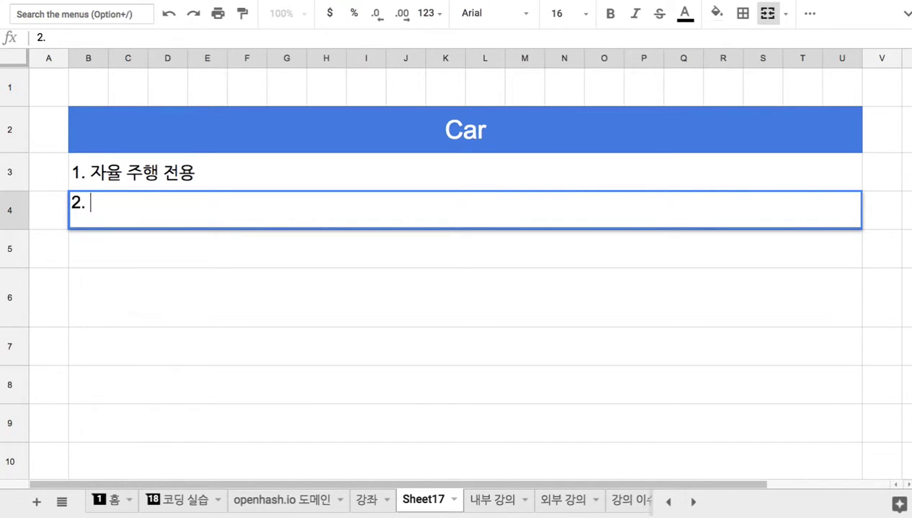
{"action": "type", "text": "핸들, 브레이크"}
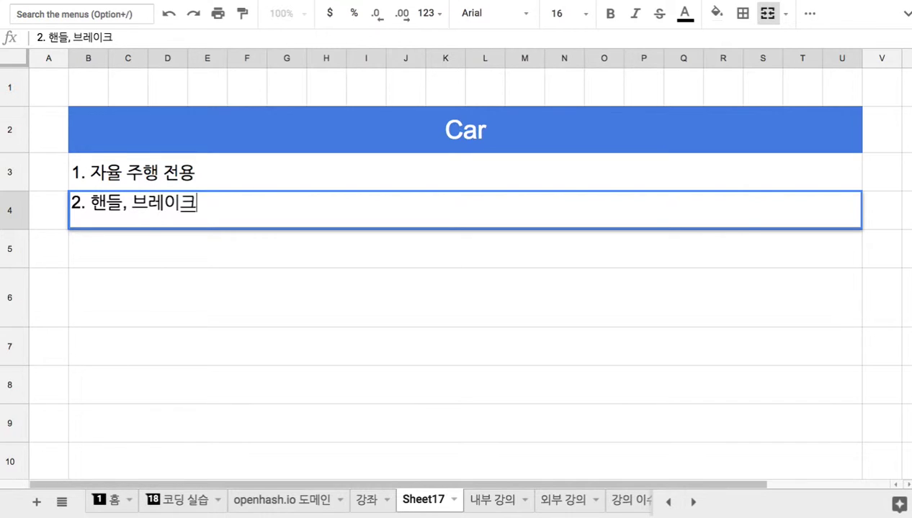
{"action": "type", "text": ", 엔진"}
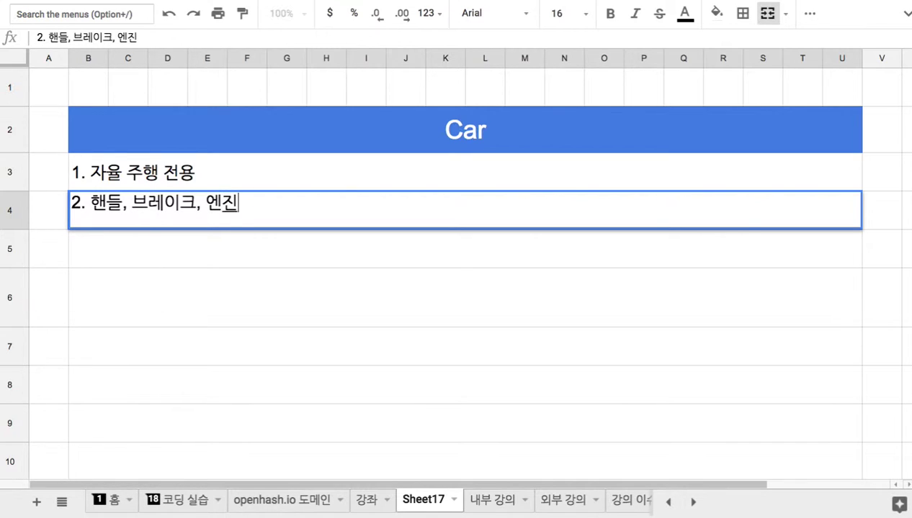
{"action": "type", "text": ", 라이트, "}
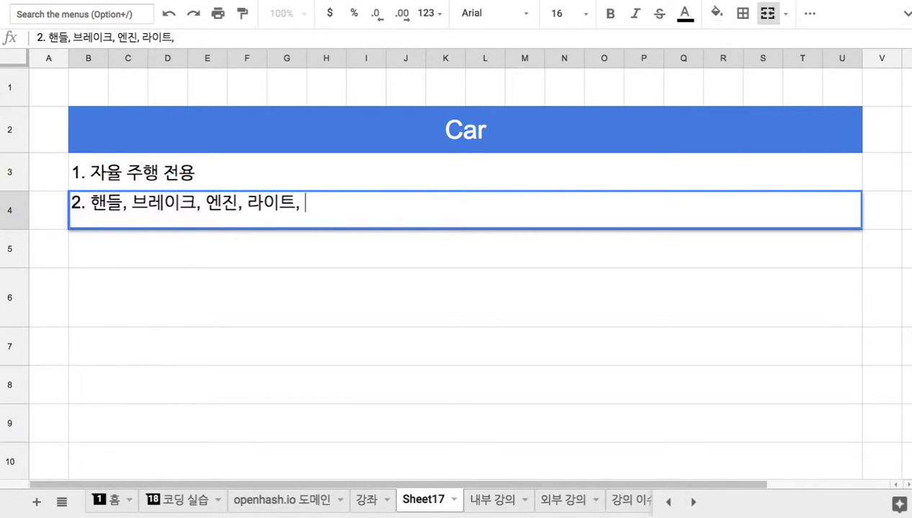
{"action": "type", "text": "철제"}
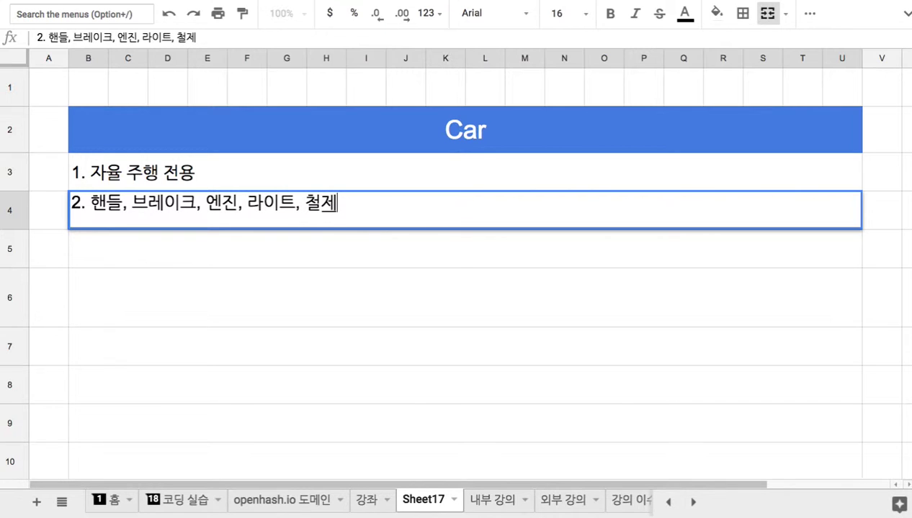
{"action": "type", "text": " 차체"}
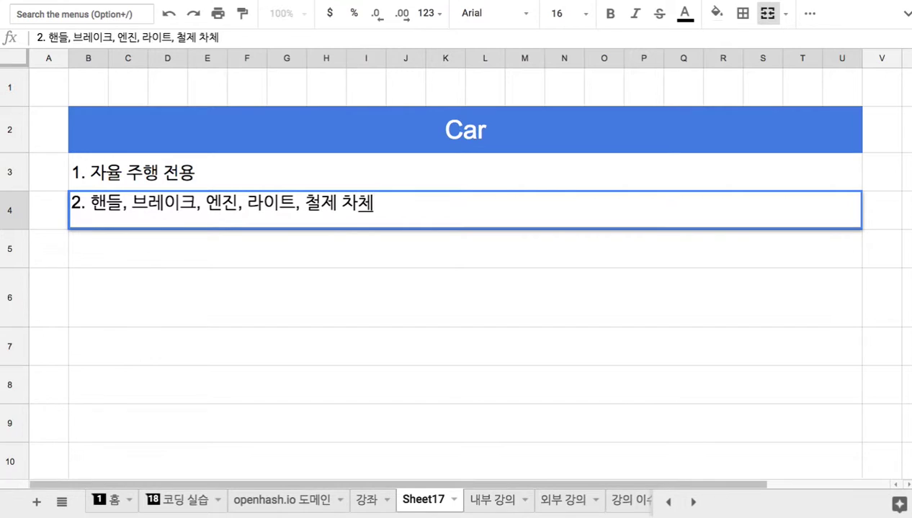
{"action": "type", "text": ", 타이어"}
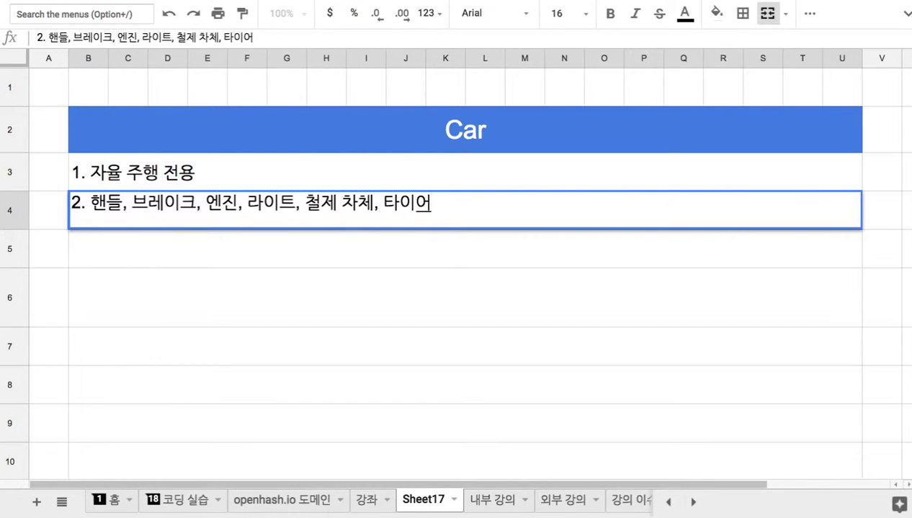
{"action": "type", "text": "도"}
{"action": "key", "text": "BackSpace"}
{"action": "key", "text": "BackSpace"}
{"action": "key", "text": "BackSpace"}
{"action": "key", "text": "BackSpace"}
{"action": "key", "text": "BackSpace"}
{"action": "type", "text": "두"}
{"action": "key", "text": "BackSpace"}
{"action": "key", "text": "BackSpace"}
{"action": "type", "text": "타이어 ...없다."}
{"action": "key", "text": "Return"}
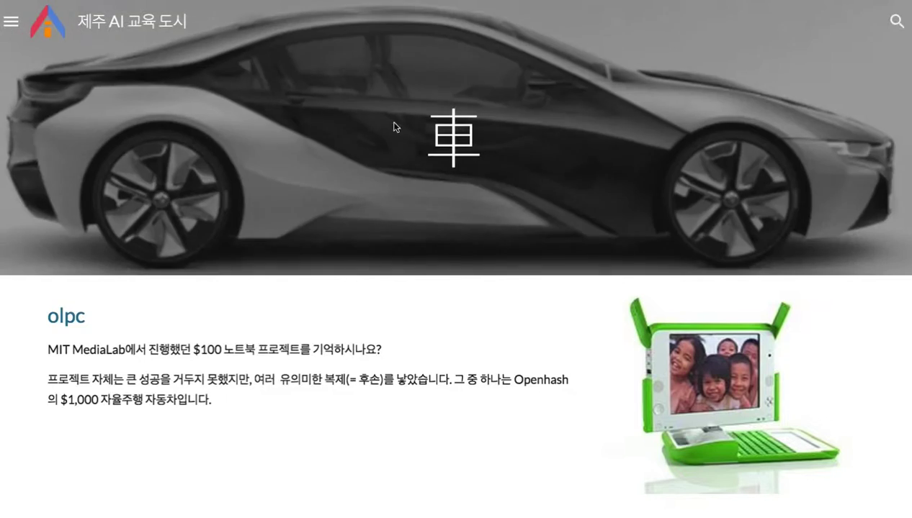
Step: Review the large-wheeled concept car pictures further down the car project's home page
{"action": "scroll", "coordinate": [395, 187], "scroll_direction": "down", "scroll_amount": 3}
{"action": "scroll", "coordinate": [397, 249], "scroll_direction": "down", "scroll_amount": 10}
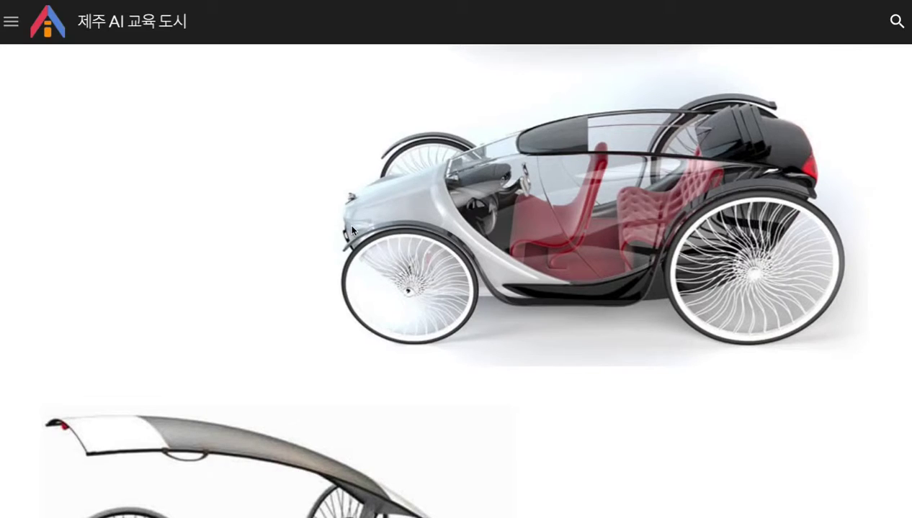
{"action": "scroll", "coordinate": [353, 229], "scroll_direction": "down", "scroll_amount": 5}
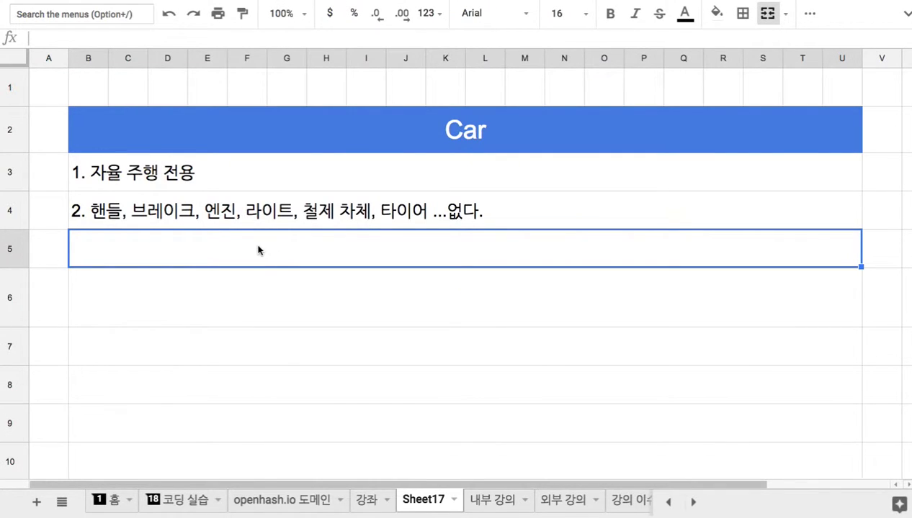
Step: Enter the third list item in row 5 of Sheet17: "3. 기존 자동차 무게의 1/10 이하, 에너지 소비도 1/10,"
{"action": "type", "text": "3."}
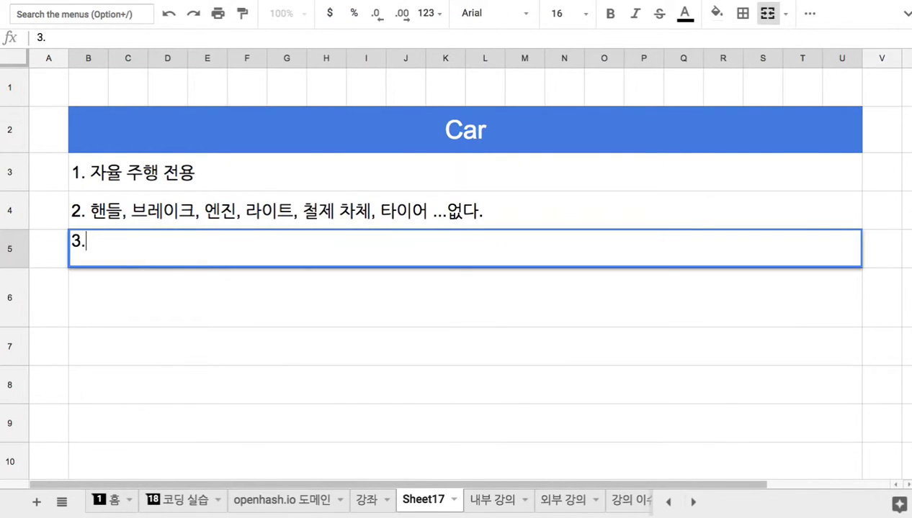
{"action": "type", "text": " 기존 자동차 ㅁ"}
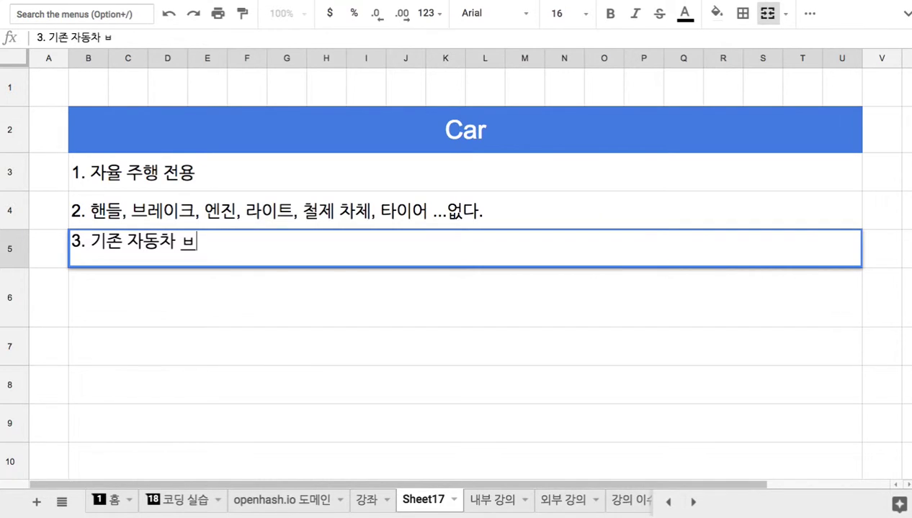
{"action": "type", "text": "ㅜ게의"}
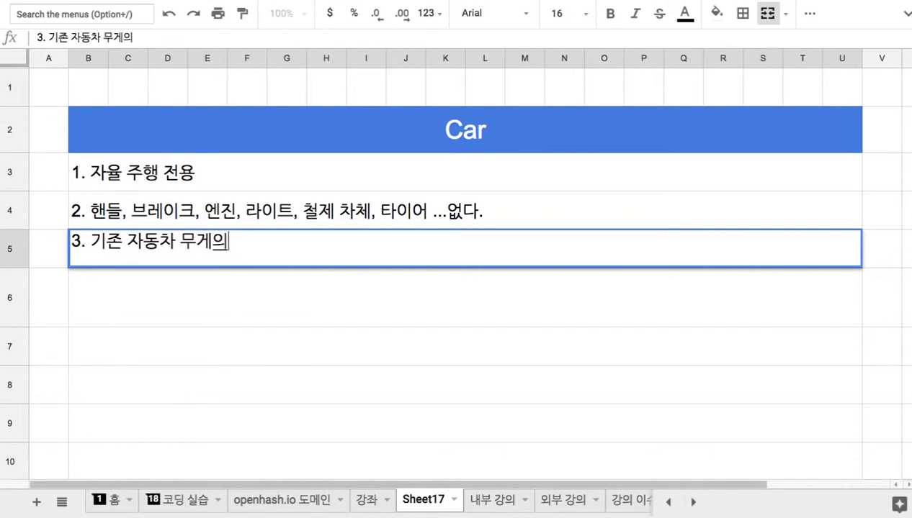
{"action": "type", "text": " 1/10"}
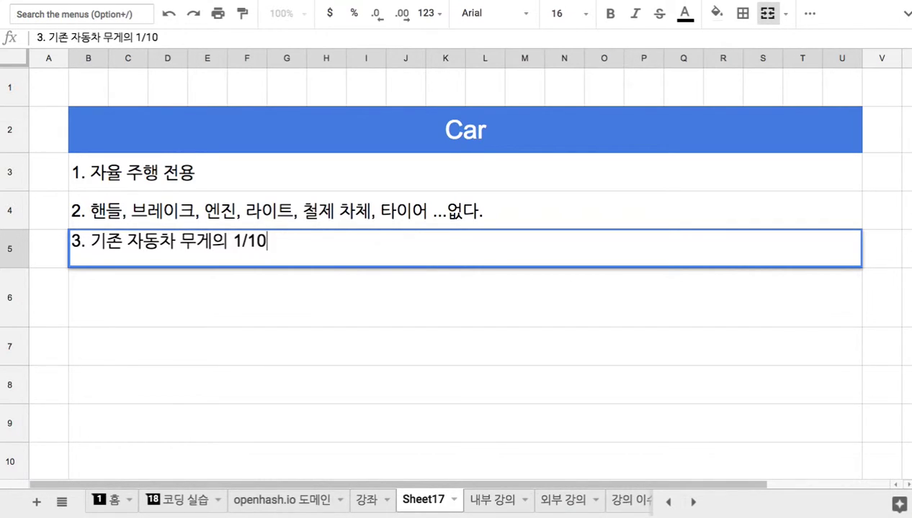
{"action": "type", "text": " 잌ㅏ, 에너지 소빌"}
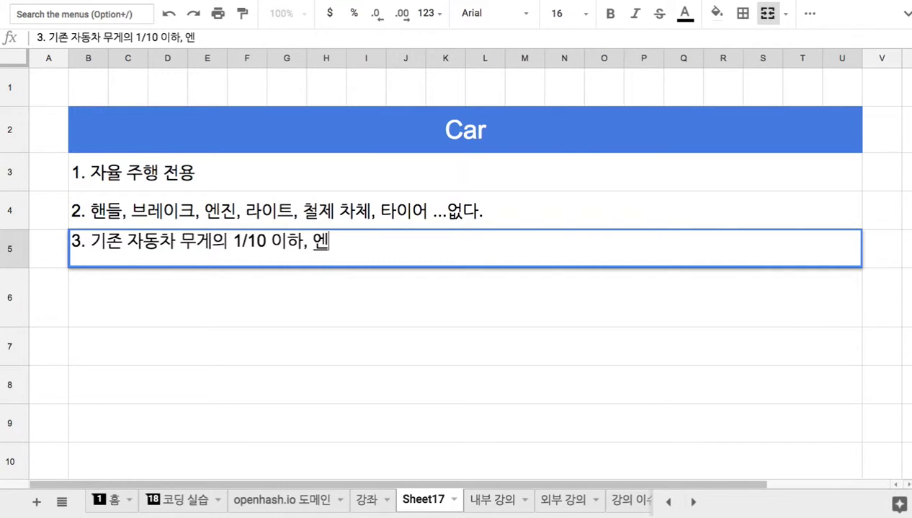
{"action": "type", "text": "ㅗ 1/10,"}
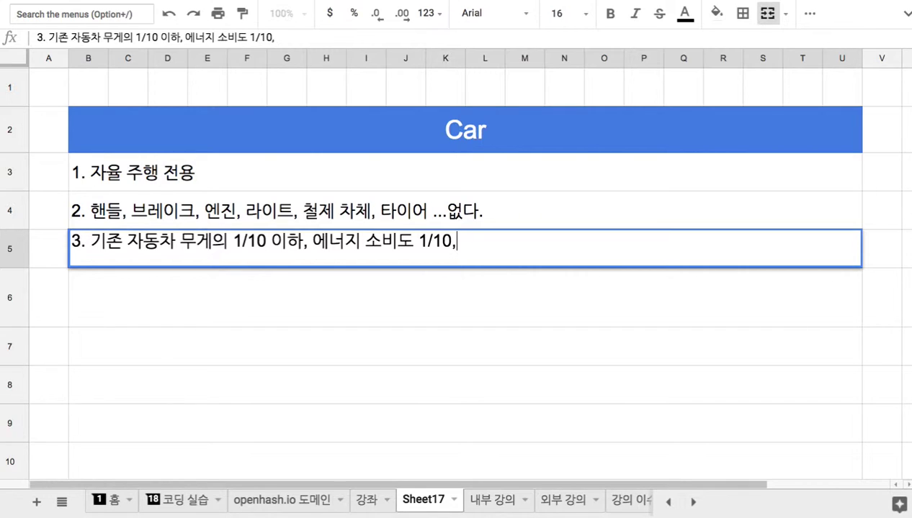
{"action": "key", "text": "Return"}
Step: Enter the fourth list item in row 6: "4. 주행 에너지를 도로(태양광 도로)에서 조달"
{"action": "type", "text": "4. 주행에너지"}
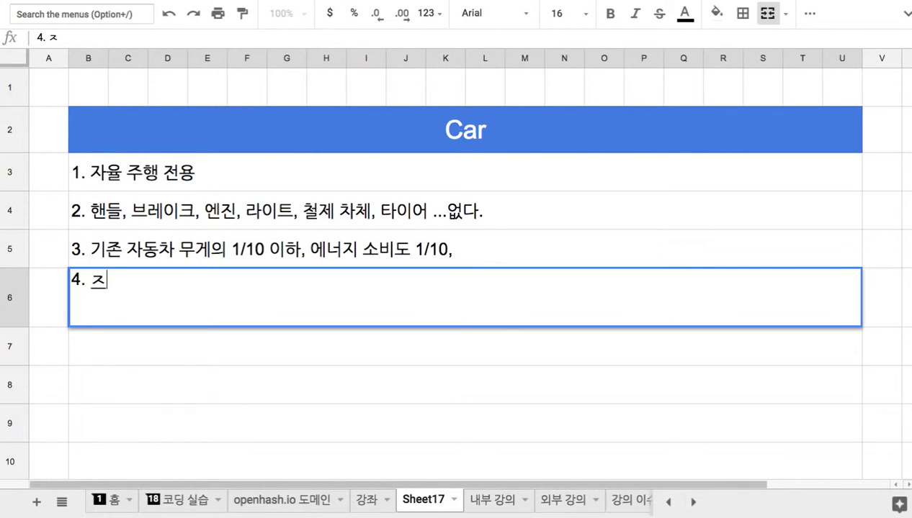
{"action": "type", "text": "를 "}
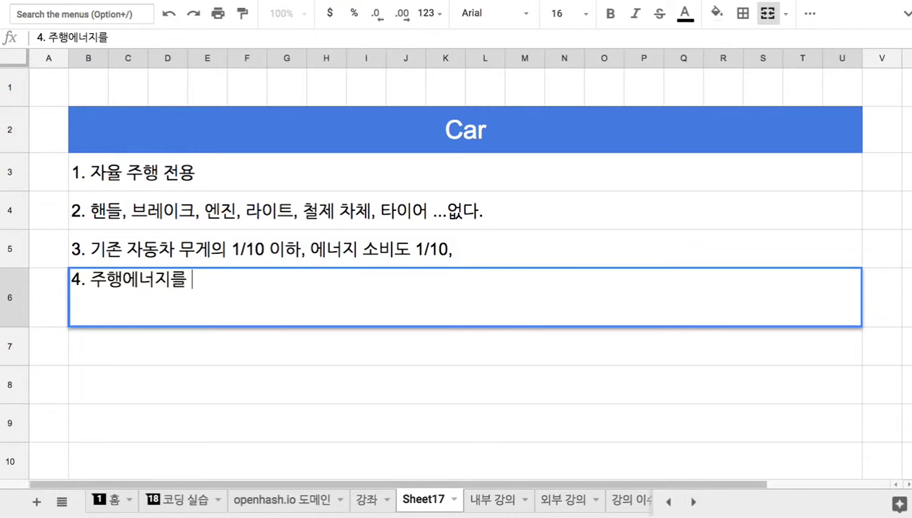
{"action": "type", "text": "도로에서 ㅈ조달"}
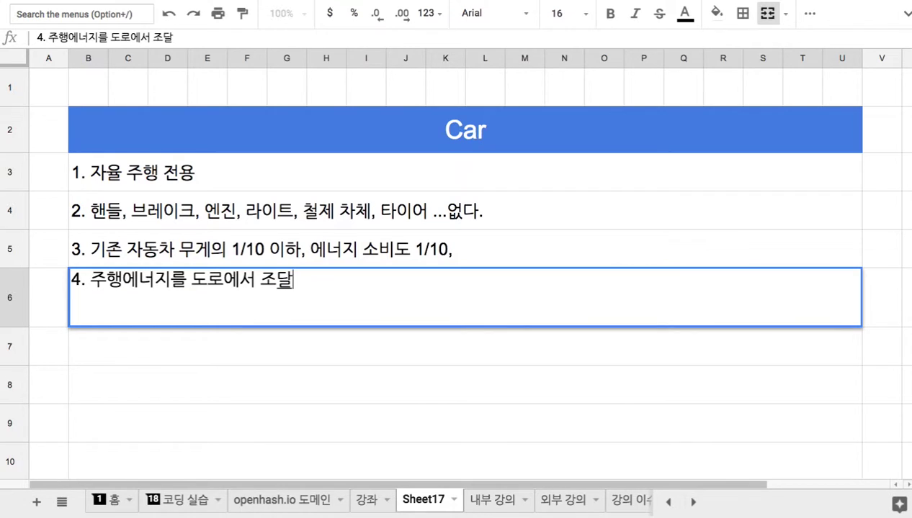
{"action": "left_click", "coordinate": [222, 279]}
{"action": "type", "text": "(태양과"}
{"action": "key", "text": "BackSpace"}
{"action": "key", "text": "BackSpace"}
{"action": "type", "text": "광 도로)"}
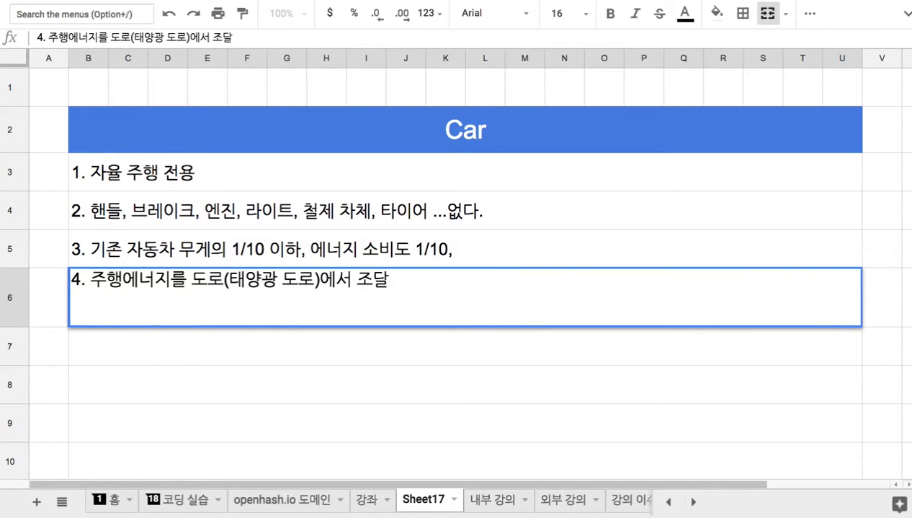
{"action": "left_click", "coordinate": [127, 280]}
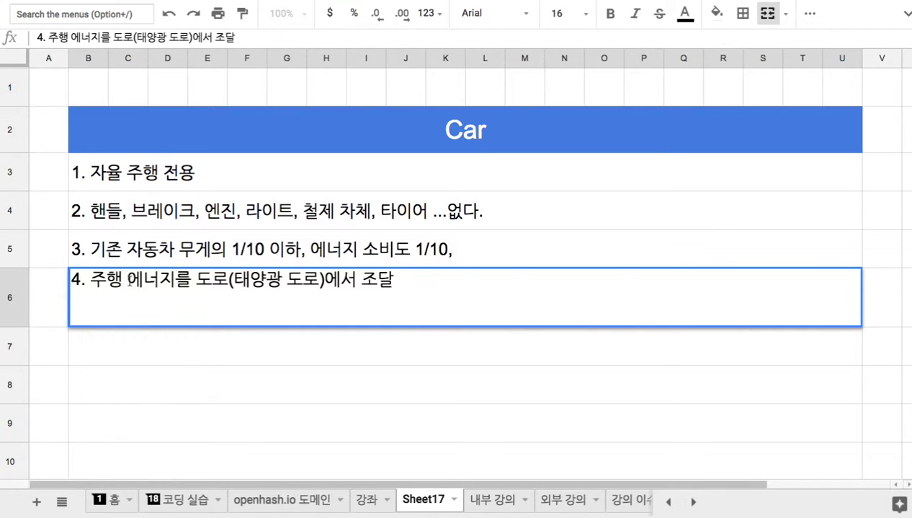
Step: Enter the start of the fifth list item in row 7: "5. 리눅스 머신이며,"
{"action": "left_click", "coordinate": [199, 347]}
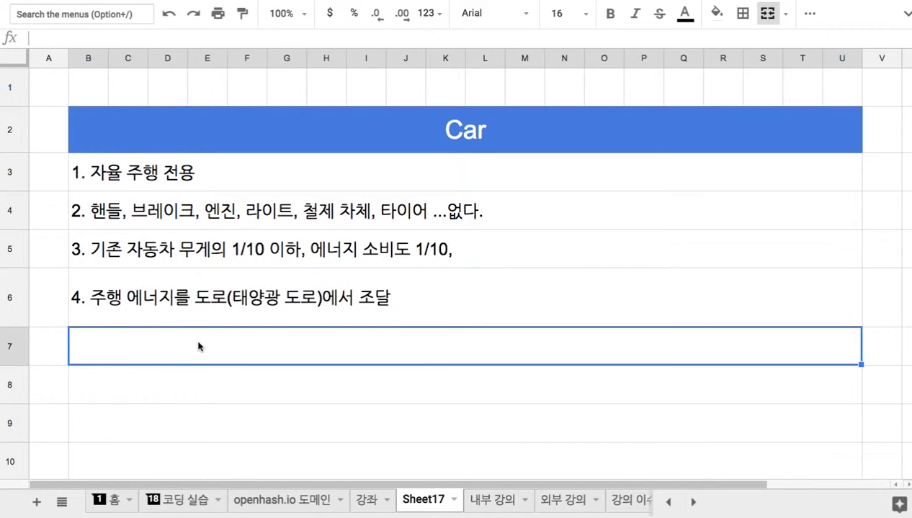
{"action": "type", "text": "5. "}
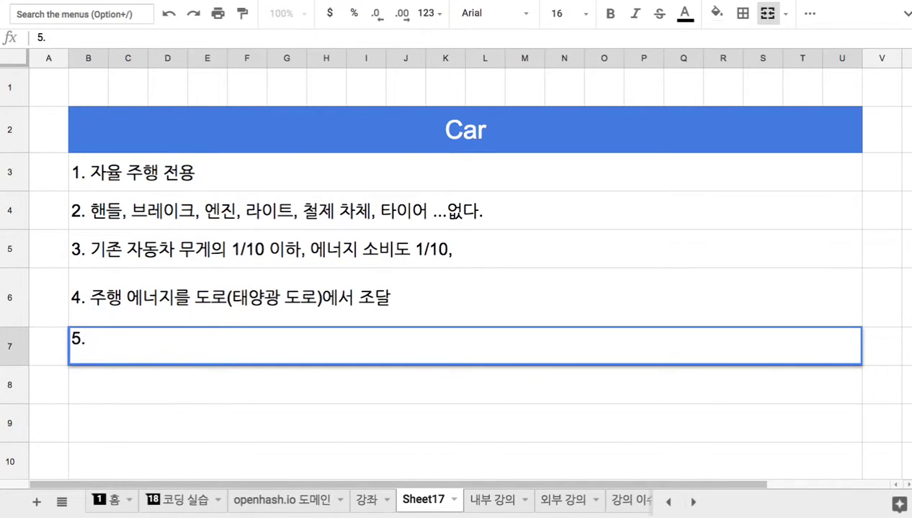
{"action": "type", "text": "리눅스 머신"}
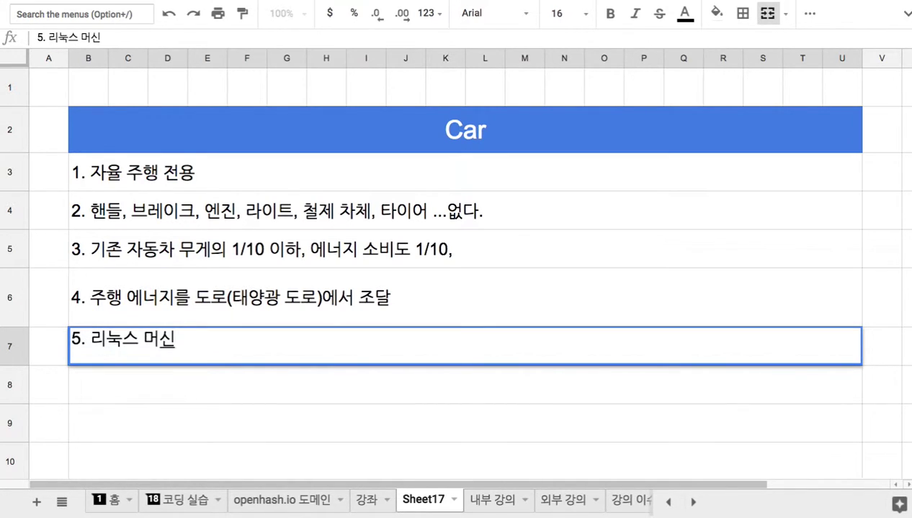
{"action": "type", "text": "이고,"}
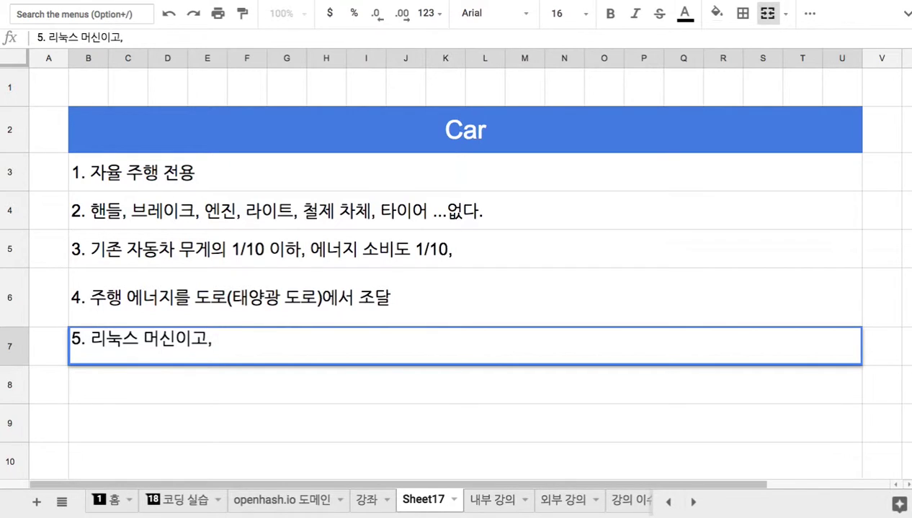
{"action": "key", "text": "BackSpace"}
{"action": "key", "text": "BackSpace"}
{"action": "key", "text": "BackSpace"}
{"action": "type", "text": "며,"}
Step: Append "=> Openhash" to the first list item in row 3
{"action": "double_click", "coordinate": [202, 178]}
{"action": "type", "text": "=> Open;ha"}
{"action": "key", "text": "BackSpace"}
{"action": "key", "text": "BackSpace"}
{"action": "key", "text": "BackSpace"}
{"action": "type", "text": "hash"}
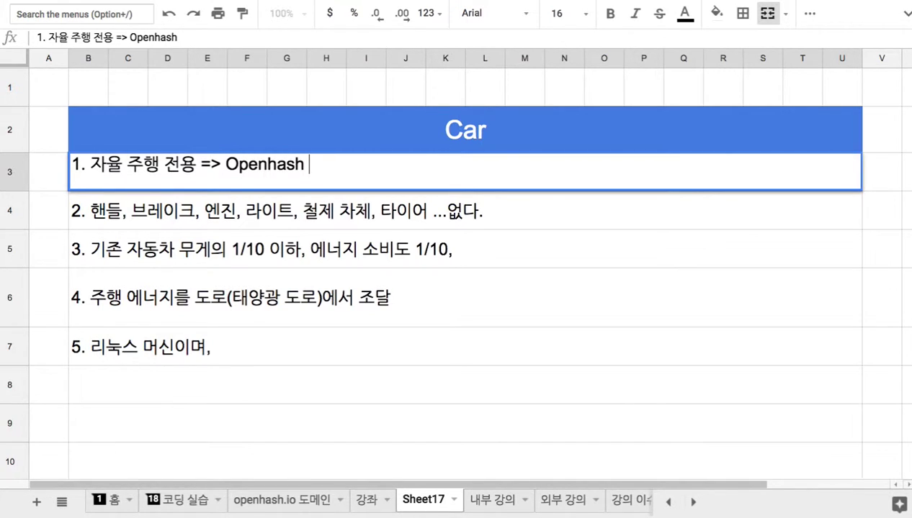
Step: Insert "각각이" before "리눅스 머신이며," in the fifth list item in row 7
{"action": "left_click", "coordinate": [247, 349]}
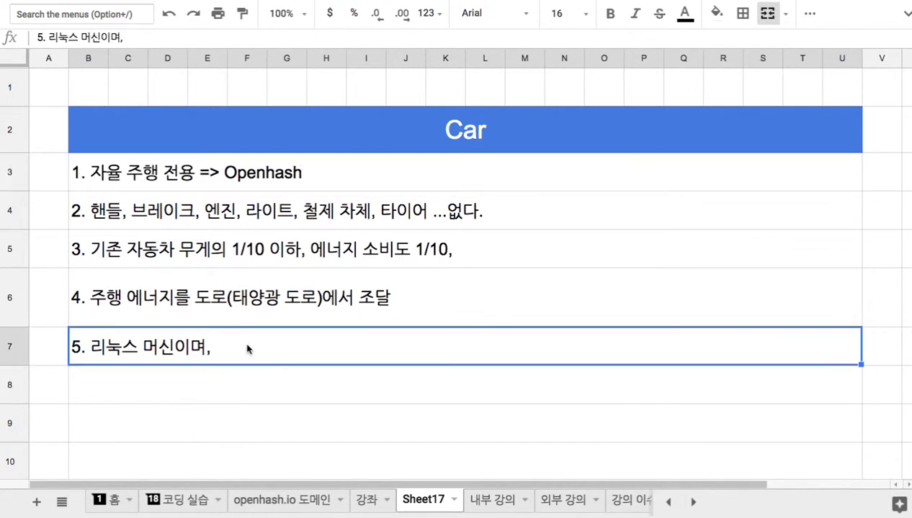
{"action": "double_click", "coordinate": [247, 349]}
{"action": "key", "text": "Left"}
{"action": "key", "text": "Left"}
{"action": "key", "text": "Left"}
{"action": "key", "text": "Left"}
{"action": "key", "text": "Left"}
{"action": "key", "text": "Left"}
{"action": "key", "text": "Left"}
{"action": "key", "text": "Left"}
{"action": "key", "text": "Left"}
{"action": "type", "text": "rk"}
{"action": "key", "text": "BackSpace"}
{"action": "key", "text": "BackSpace"}
{"action": "type", "text": "각각이"}
Step: Complete the fifth list item by adding "전체 차량들이 하나의 차량" at its end
{"action": "left_click", "coordinate": [268, 342]}
{"action": "type", "text": "준ㅊ"}
{"action": "key", "text": "BackSpace"}
{"action": "key", "text": "BackSpace"}
{"action": "type", "text": "전ㅊ"}
{"action": "type", "text": "차량들이 ㅎ"}
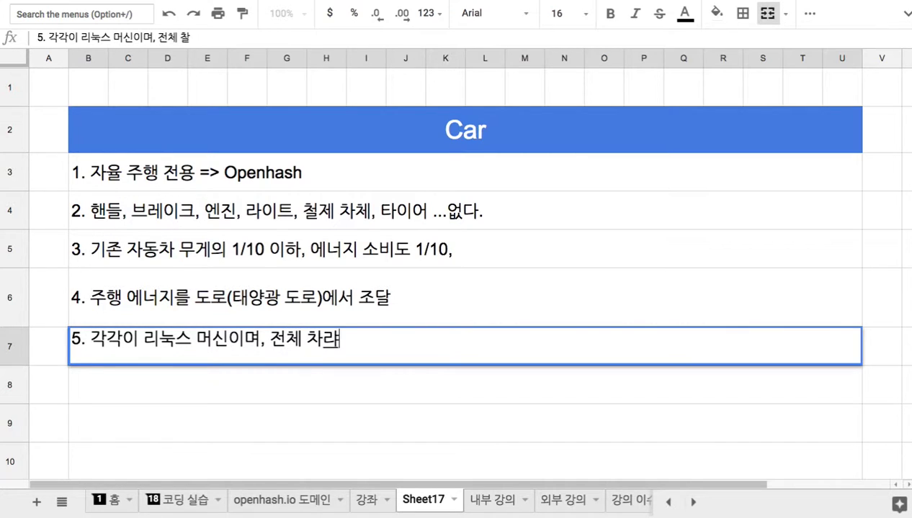
{"action": "type", "text": "하나의 차"}
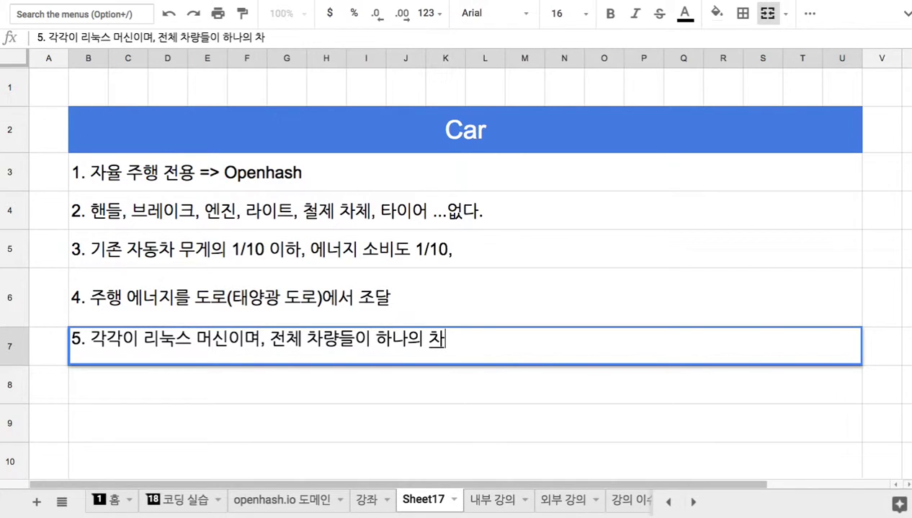
{"action": "type", "text": "량"}
{"action": "left_click", "coordinate": [297, 376]}
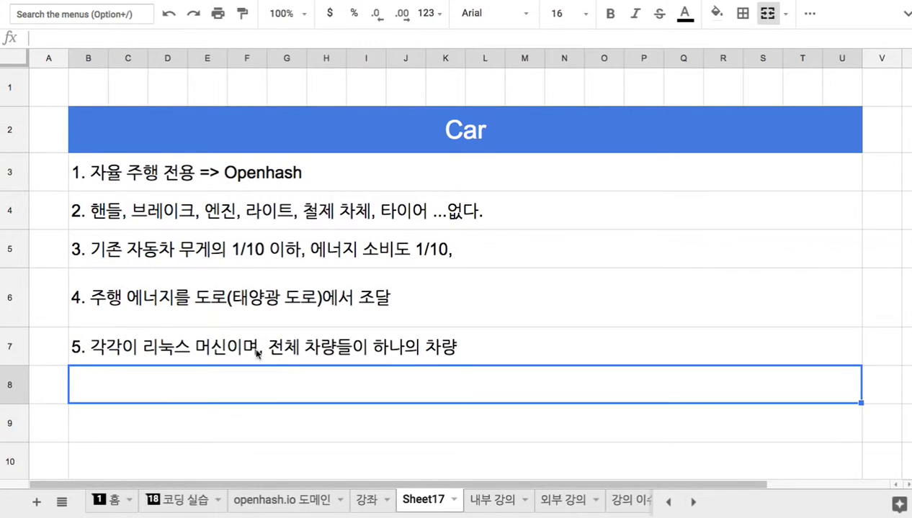
{"action": "left_click", "coordinate": [274, 188]}
{"action": "left_click_drag", "start_coordinate": [274, 189], "coordinate": [296, 373]}
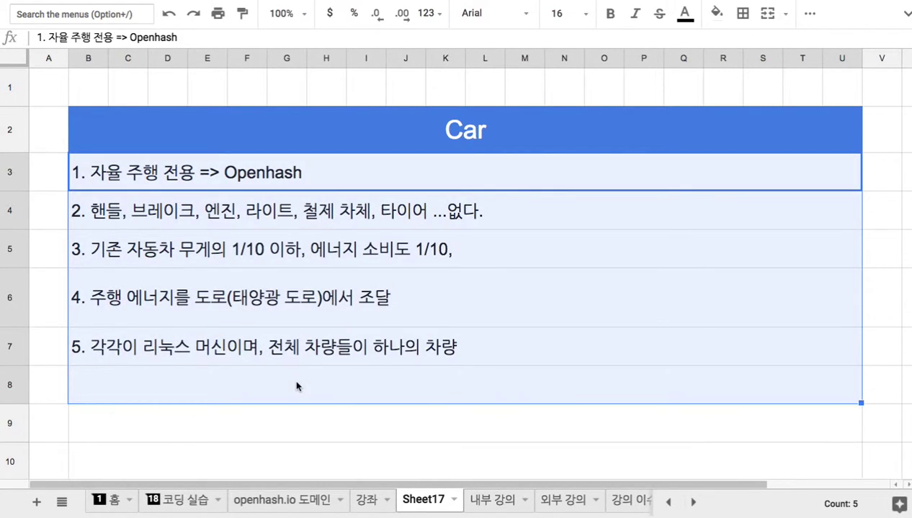
{"action": "left_click", "coordinate": [220, 180]}
{"action": "left_click", "coordinate": [176, 302]}
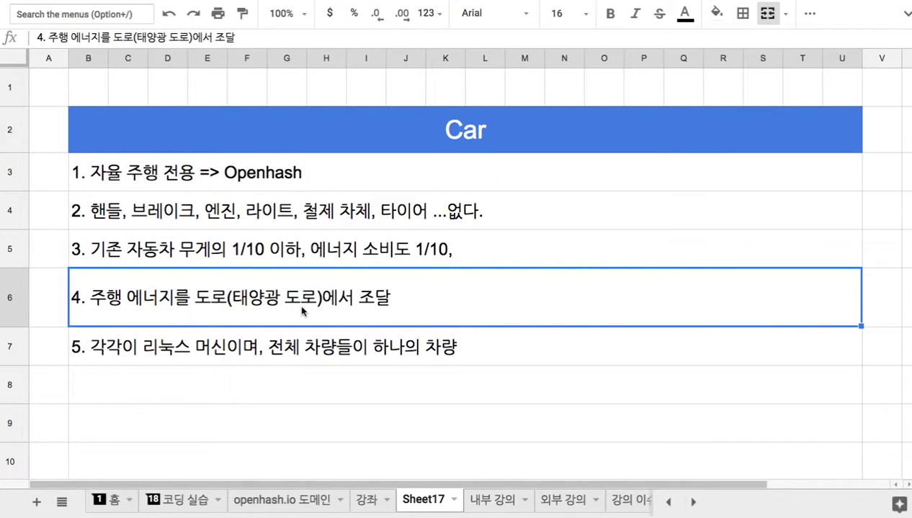
Step: Enter the sixth list item in row 8: "6. 교통사고가 제로"
{"action": "left_click", "coordinate": [204, 398]}
{"action": "type", "text": "6. "}
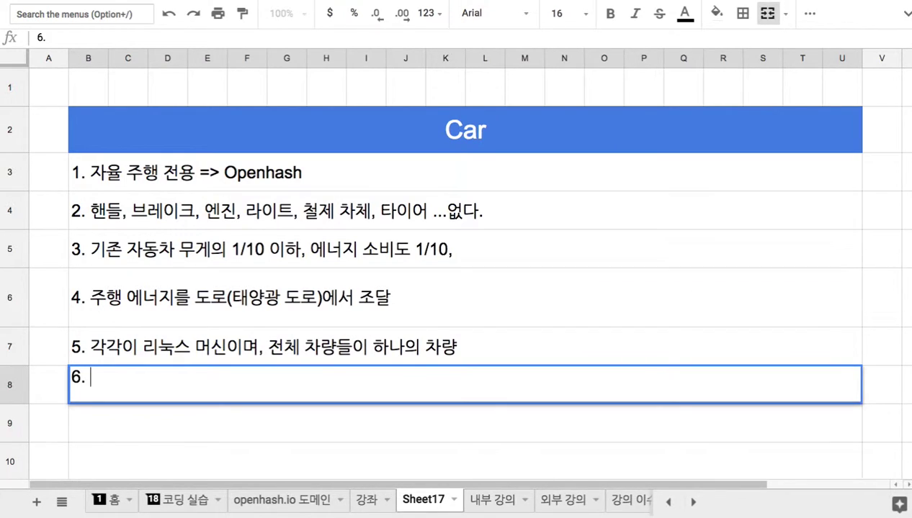
{"action": "type", "text": "교통"}
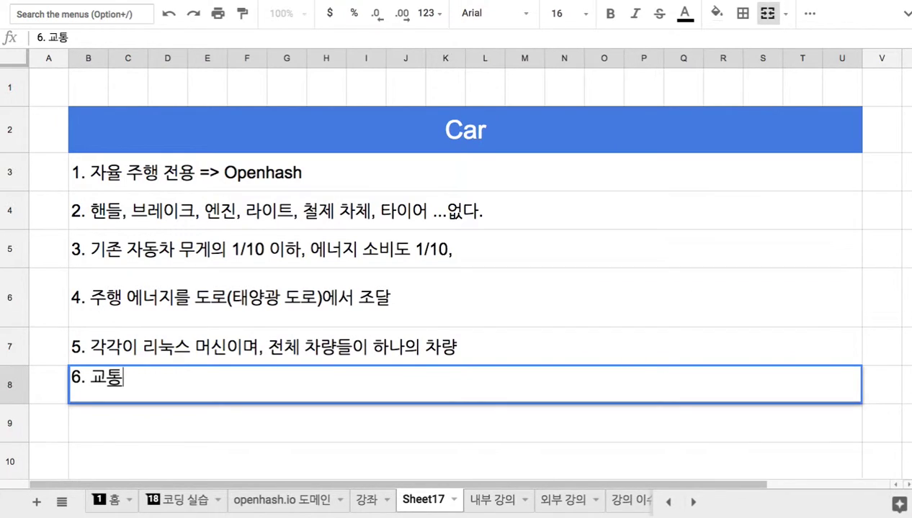
{"action": "type", "text": "사고가 제로"}
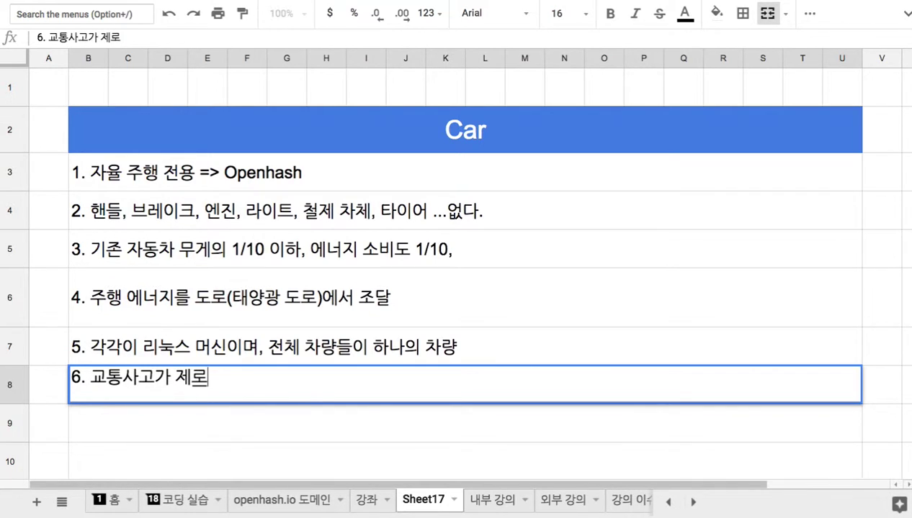
{"action": "left_click", "coordinate": [296, 137]}
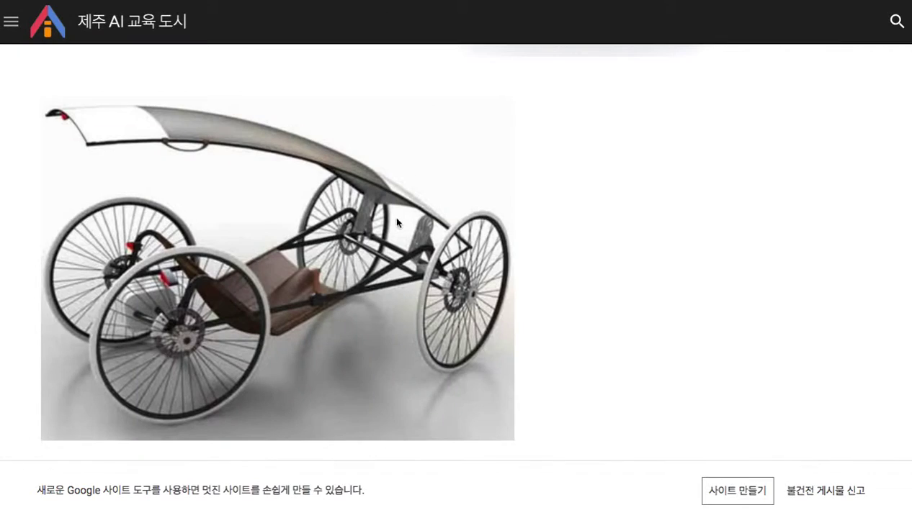
Step: Review the self-driving car's feature bullets and concept pictures on the project website's page
{"action": "scroll", "coordinate": [308, 134], "scroll_direction": "up", "scroll_amount": 15}
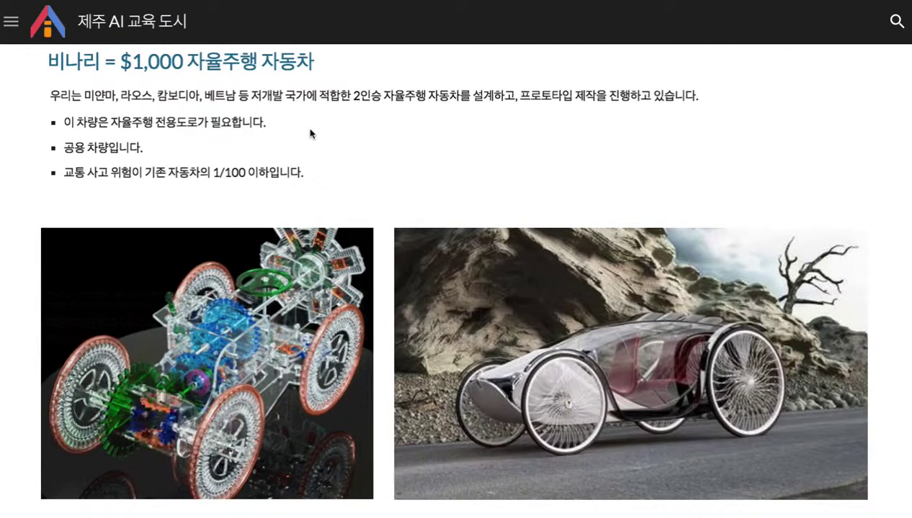
{"action": "scroll", "coordinate": [434, 249], "scroll_direction": "down", "scroll_amount": 1}
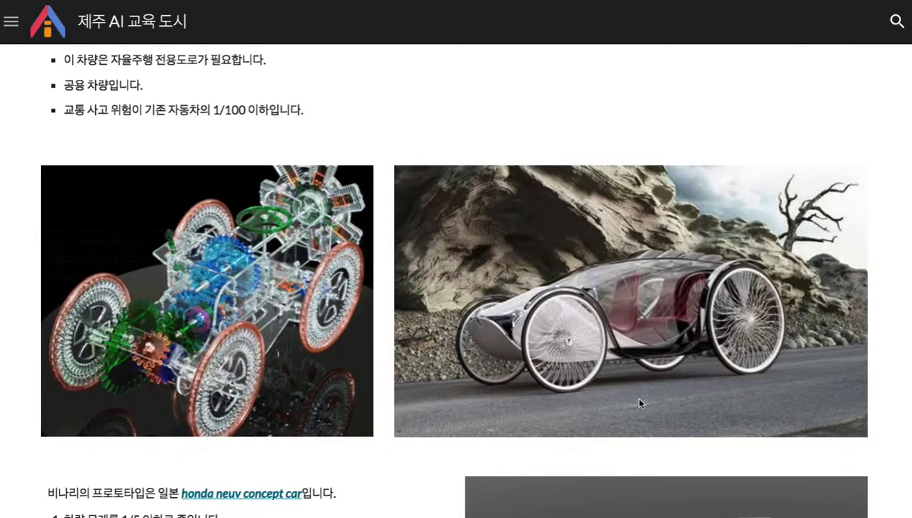
{"action": "scroll", "coordinate": [639, 403], "scroll_direction": "up", "scroll_amount": 8}
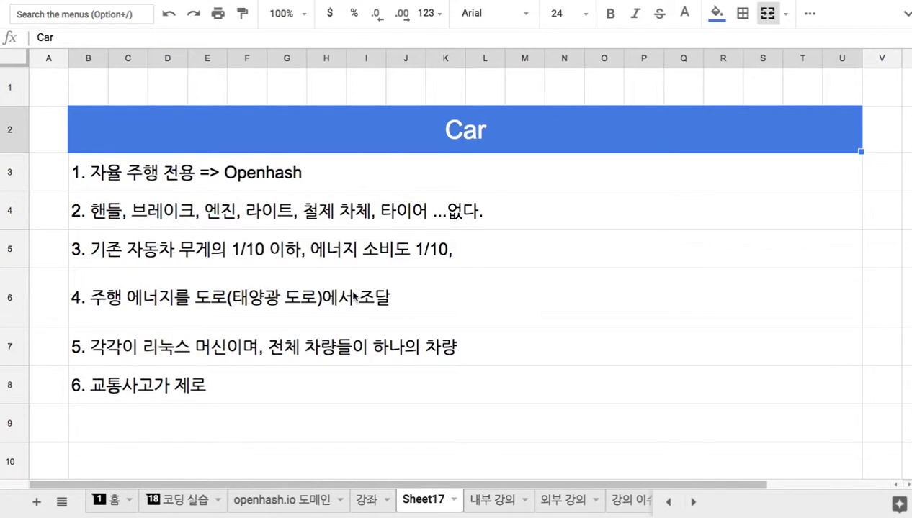
Step: Select the six list items in rows 3 to 8 of Sheet17
{"action": "left_click_drag", "start_coordinate": [306, 182], "coordinate": [371, 403]}
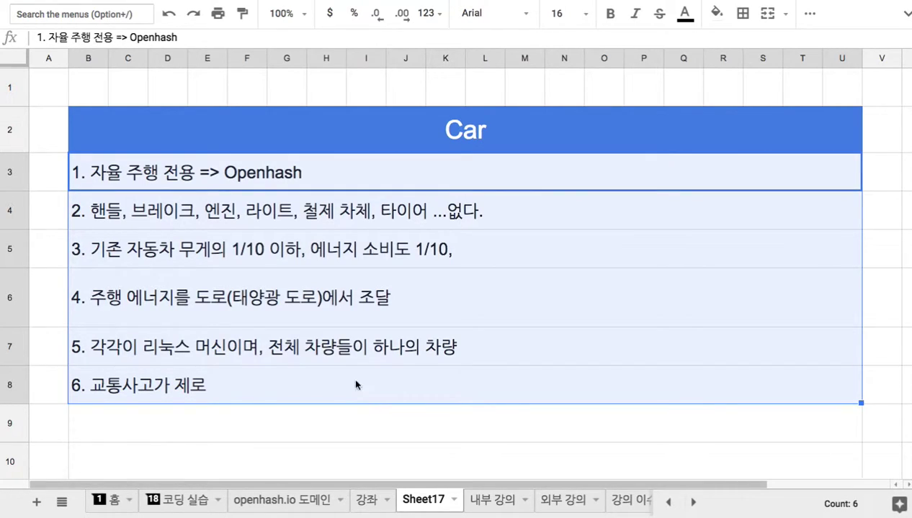